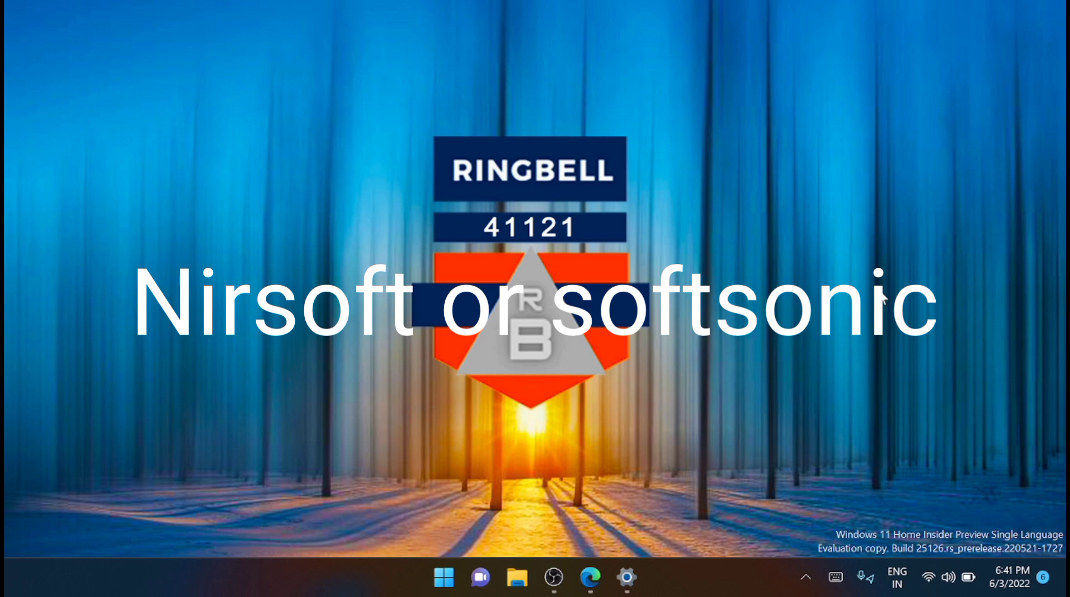
- Open the usbdeview folder in Downloads in File Explorer, showing USBDeview.exe and its files
left_click(517, 578)
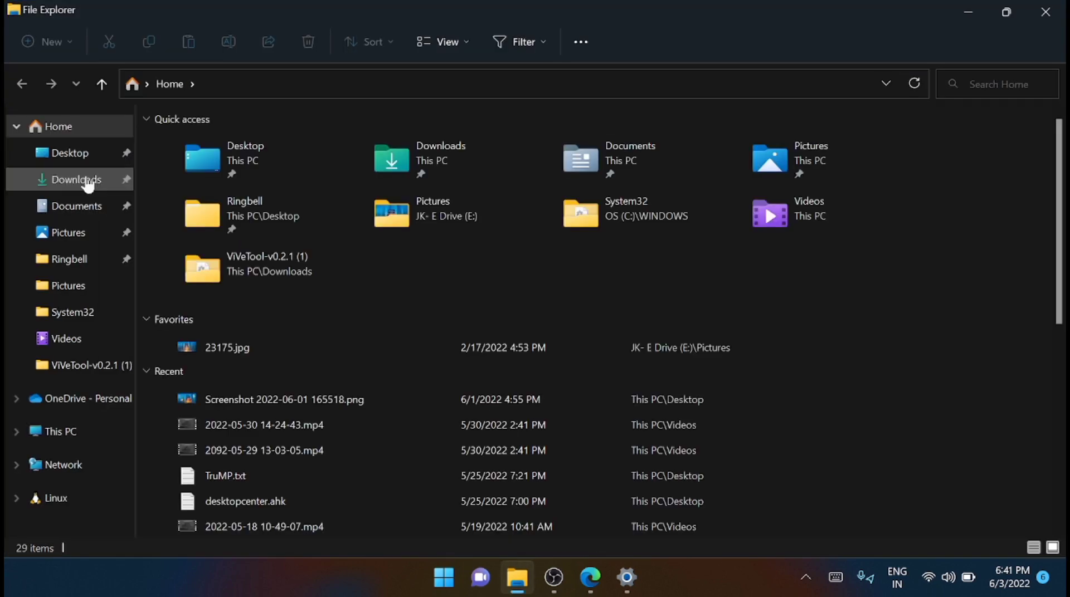
left_click(78, 179)
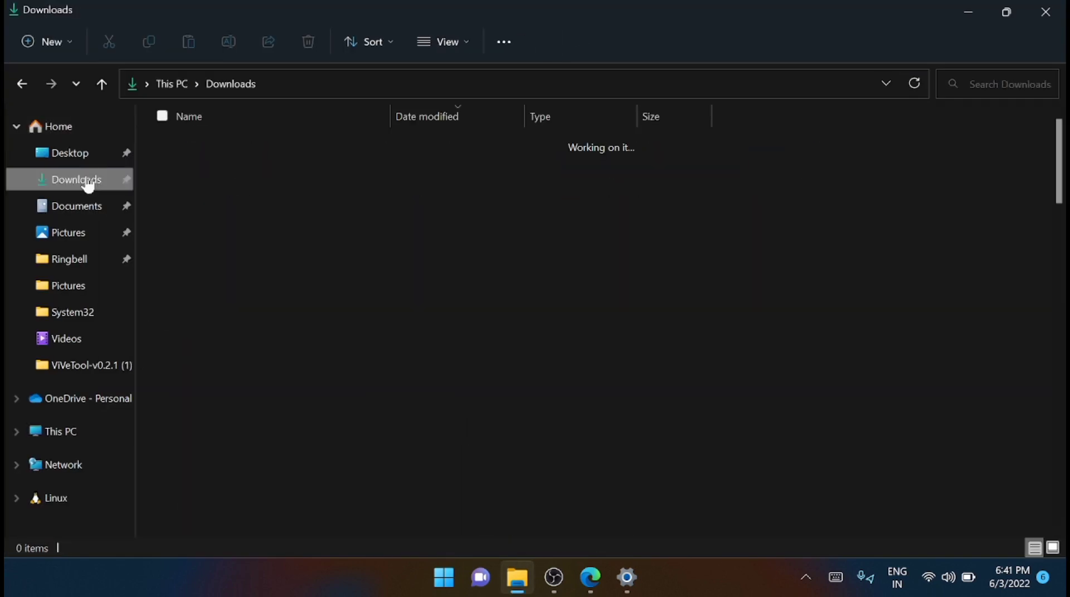
left_click(267, 189)
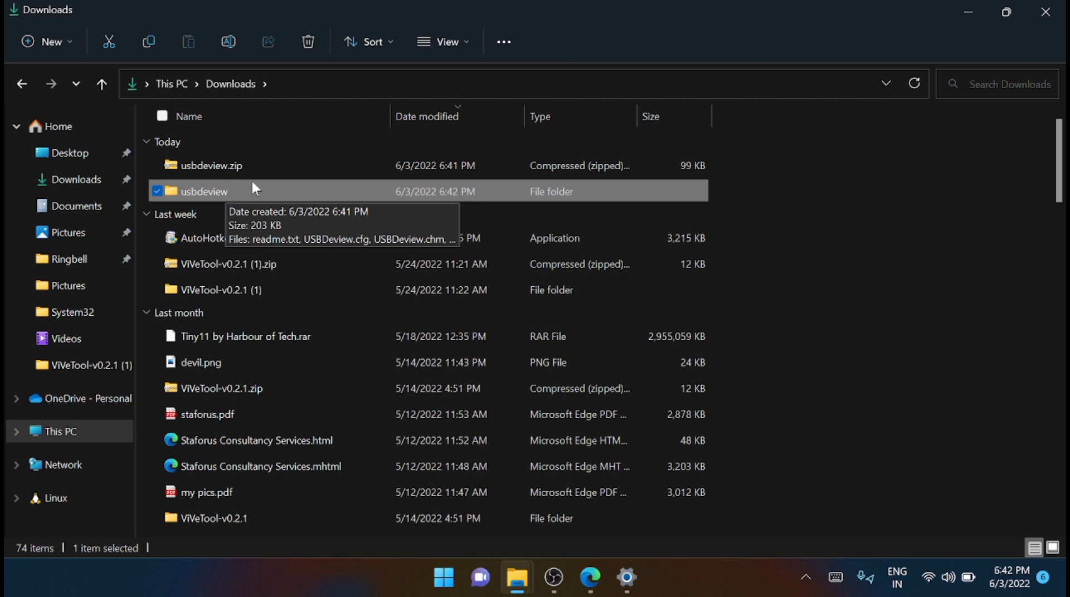
double_click(252, 192)
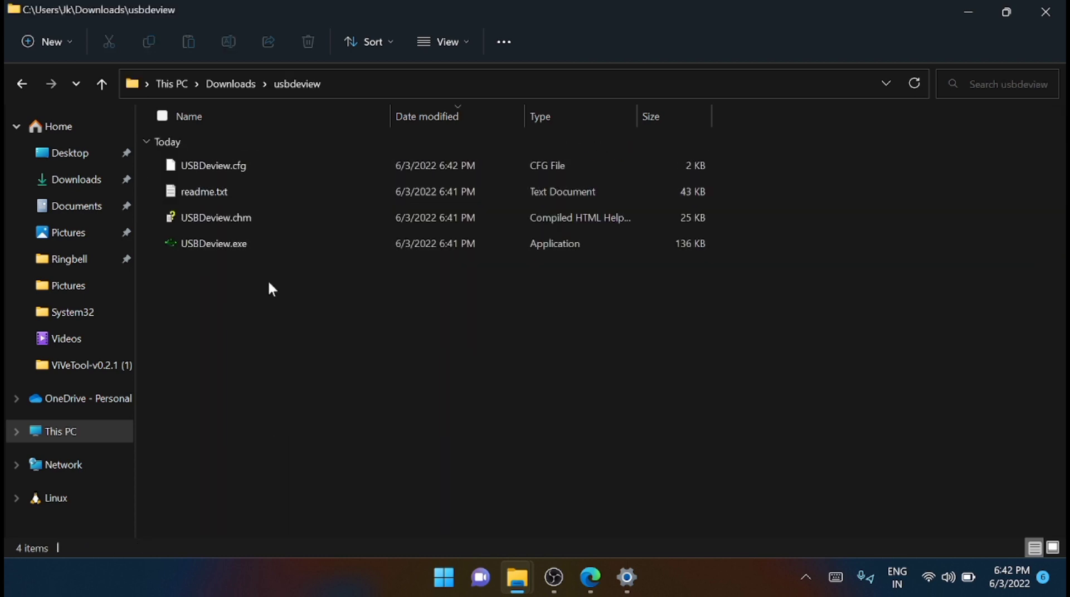
- Run USBDeview maximized, sort its five USB devices by the Connected column, then close it
double_click(212, 248)
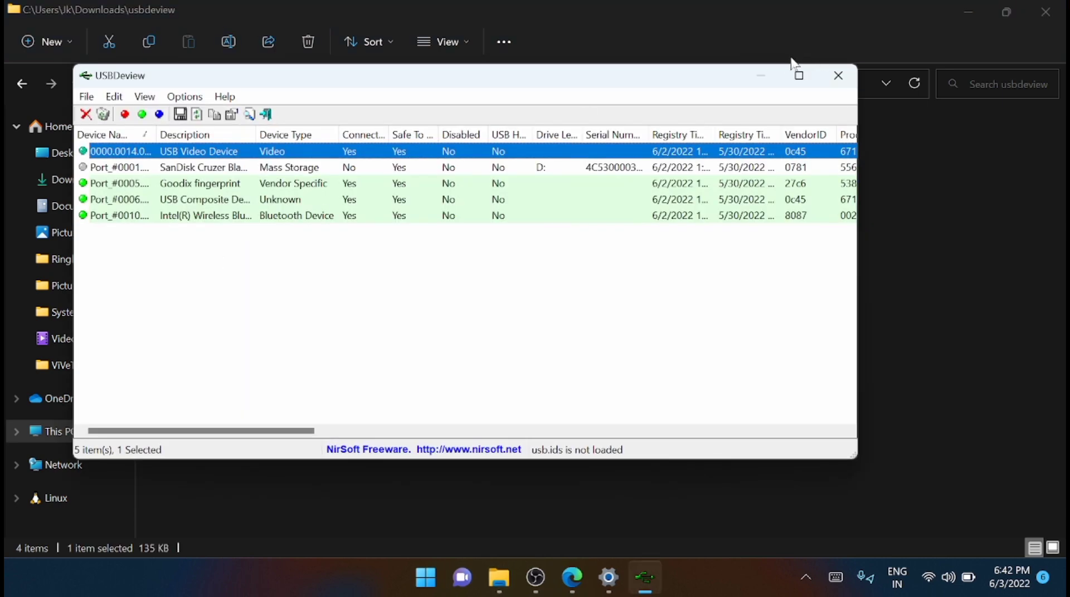
left_click(798, 74)
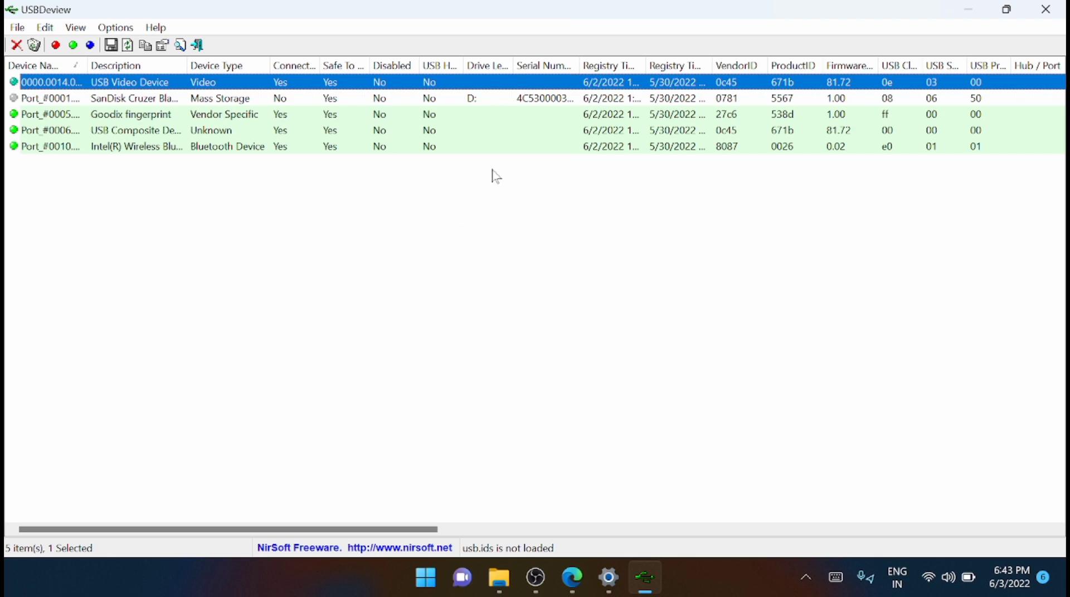
left_click(456, 221)
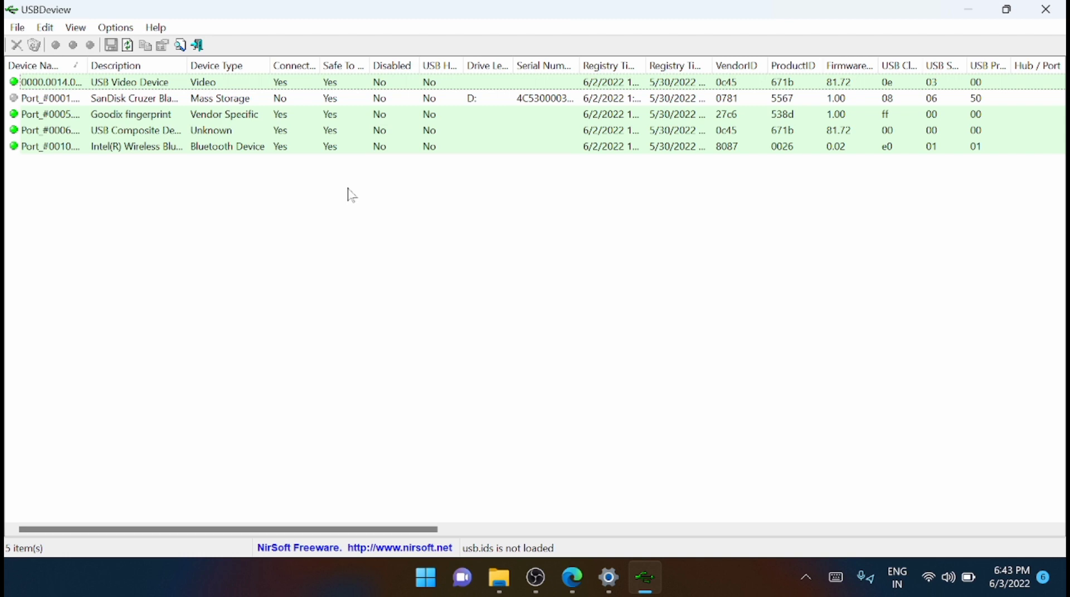
left_click(307, 67)
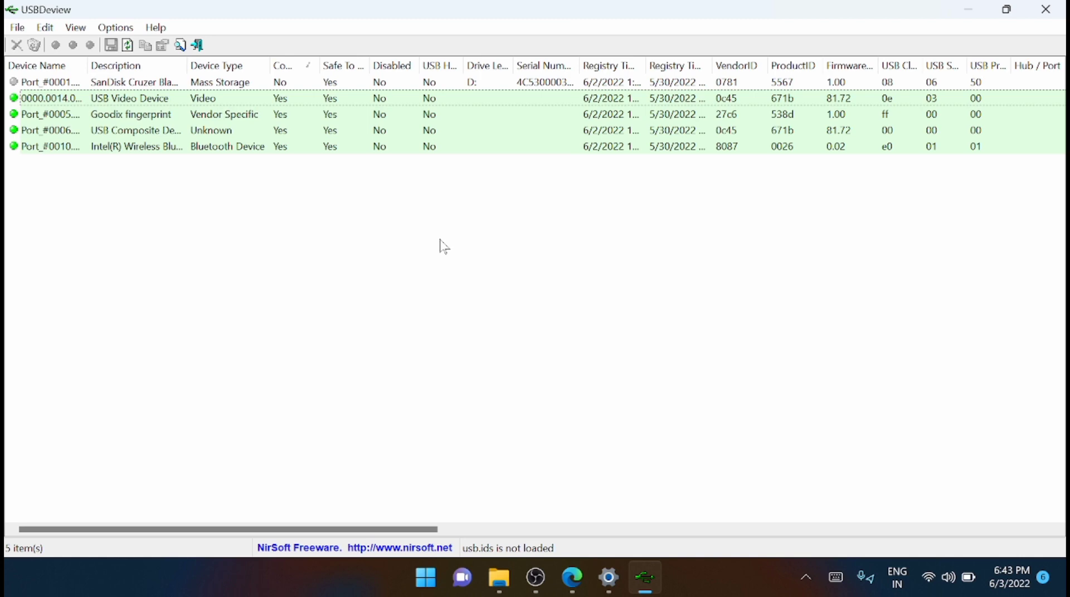
left_click(1045, 9)
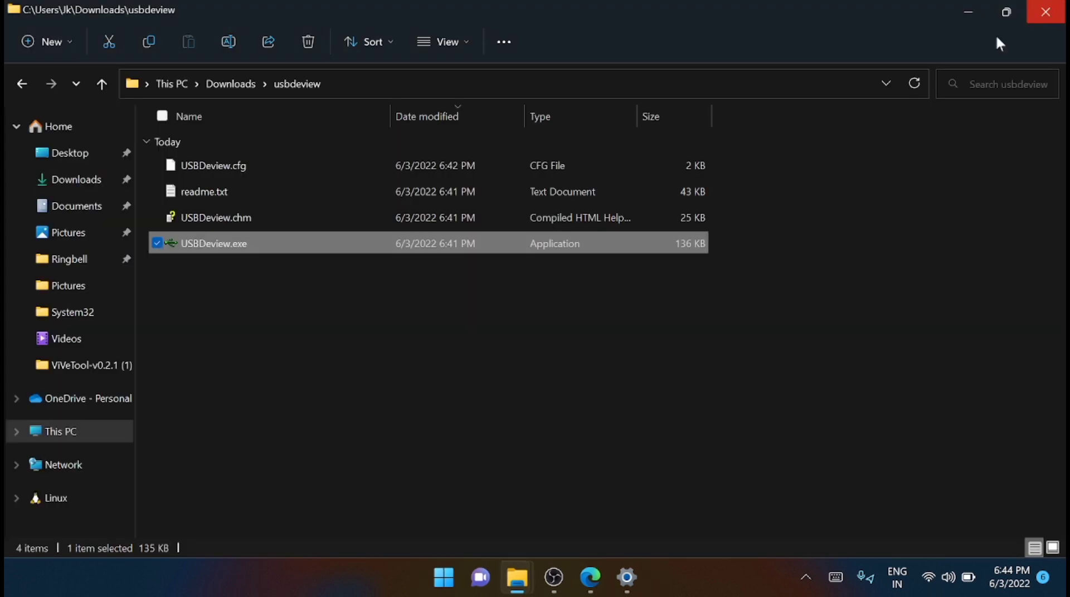
- Search the Start menu for 'powershell' so Windows PowerShell appears as the best match
left_click(969, 9)
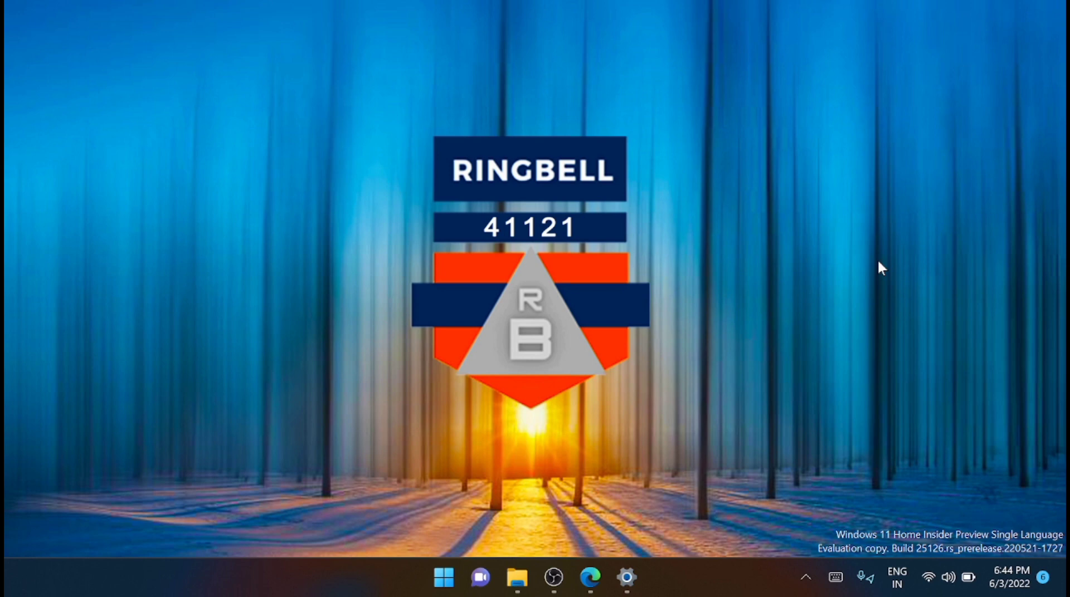
left_click(443, 578)
left_click(507, 93)
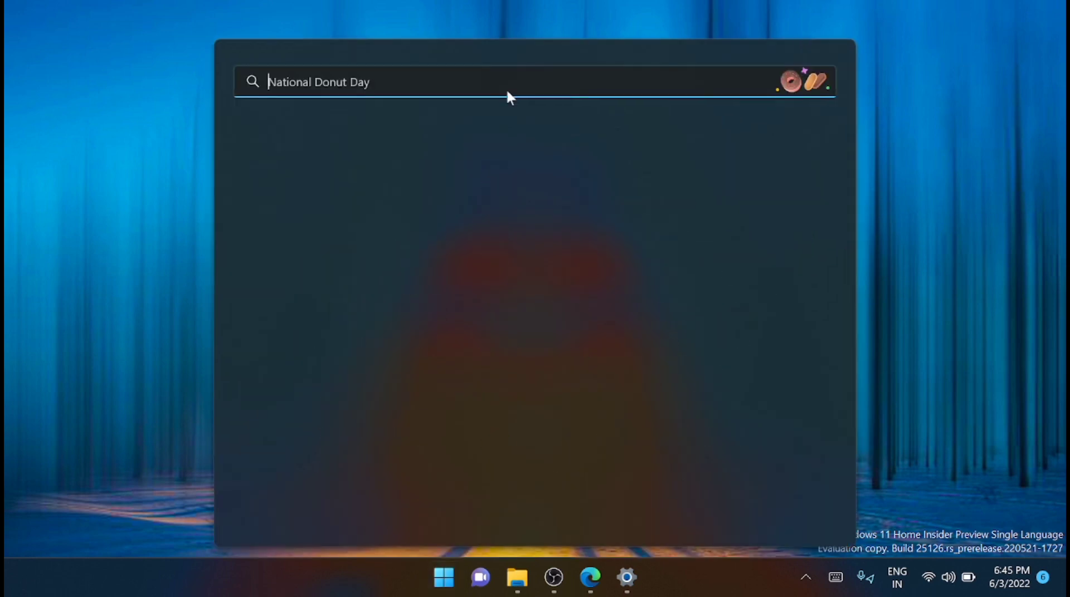
type("po")
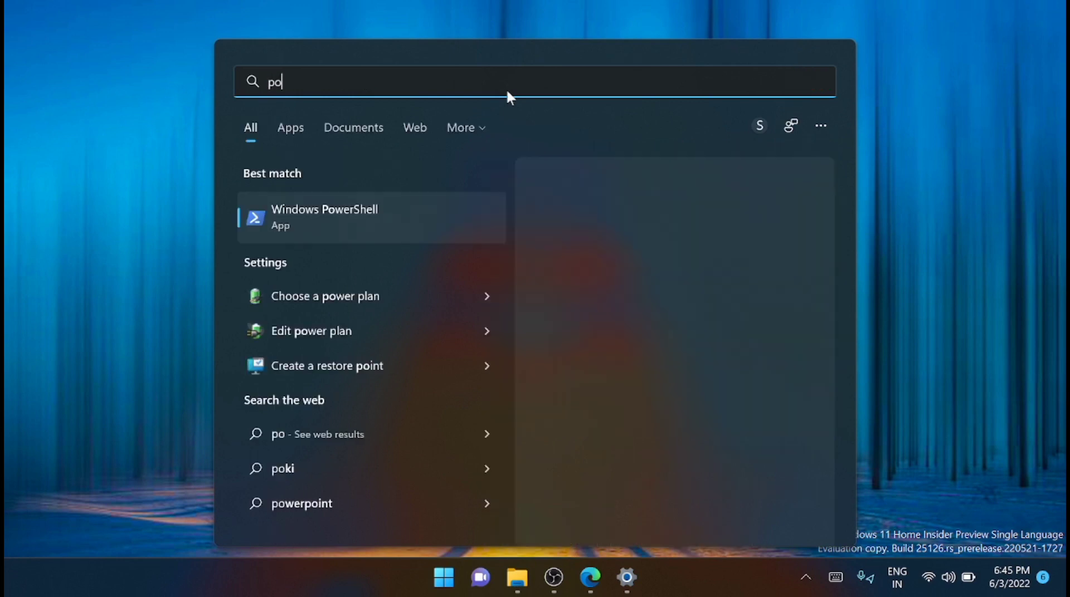
type("wershell")
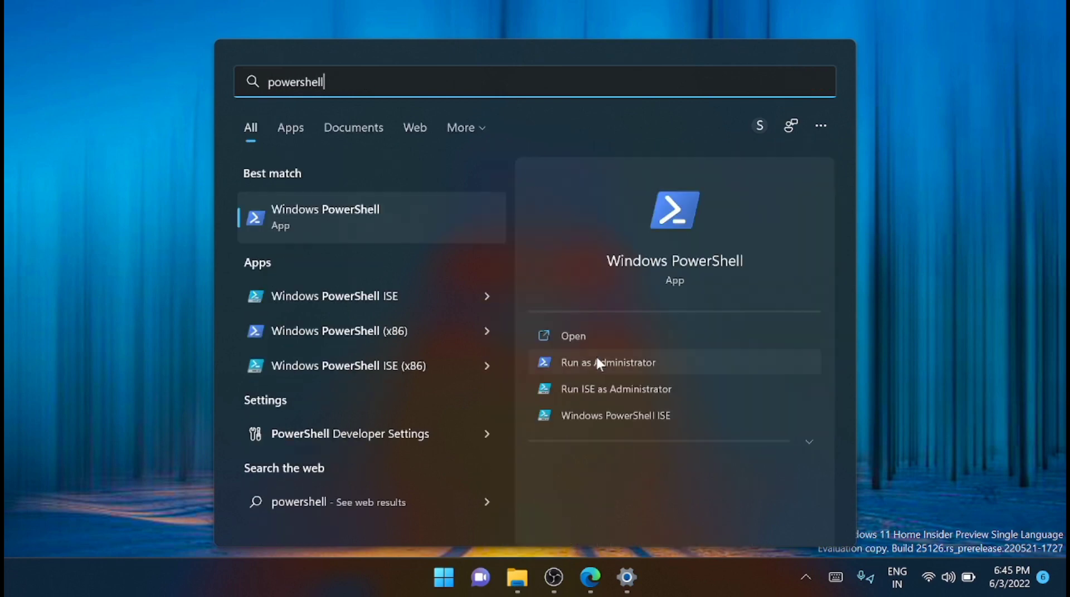
- As administrator, query Enum\USBSTOR for FriendlyName and PSChildName, revealing the SanDisk Cruzer Blade
left_click(597, 361)
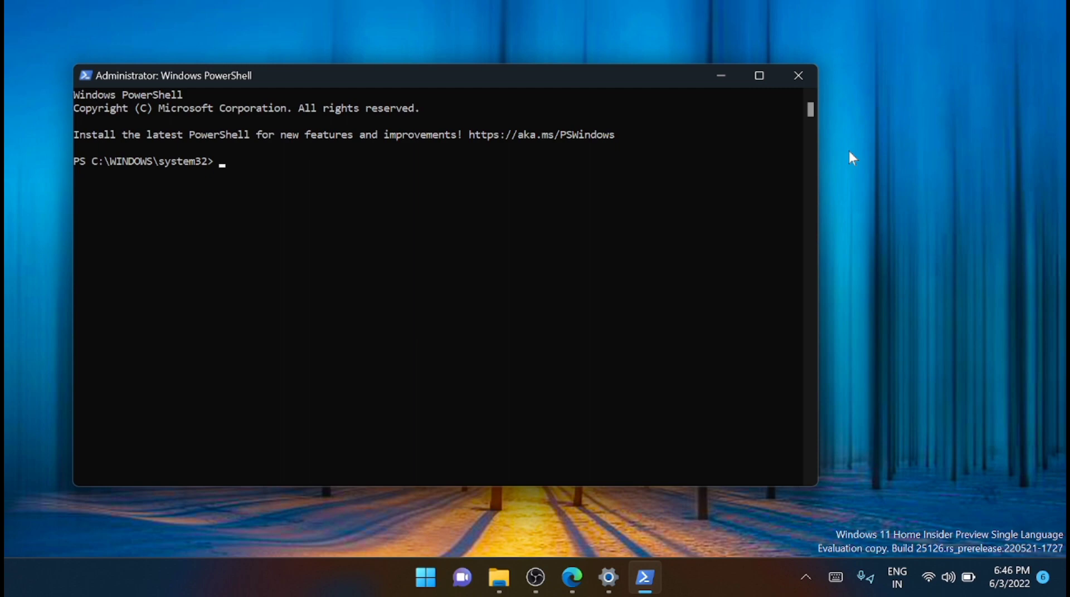
type("Get-ItemProperty -Path HKLM:\\SYSTEM\\CurrentControlSet\\Enum\\USBSTOR\\*\\* | Select FriendlyName")
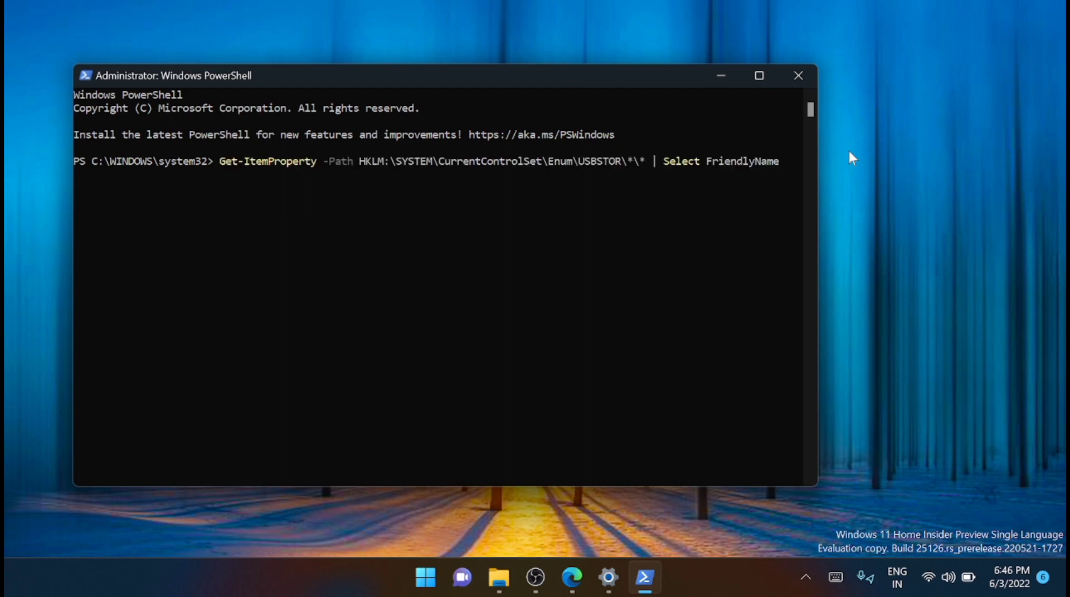
key("Return")
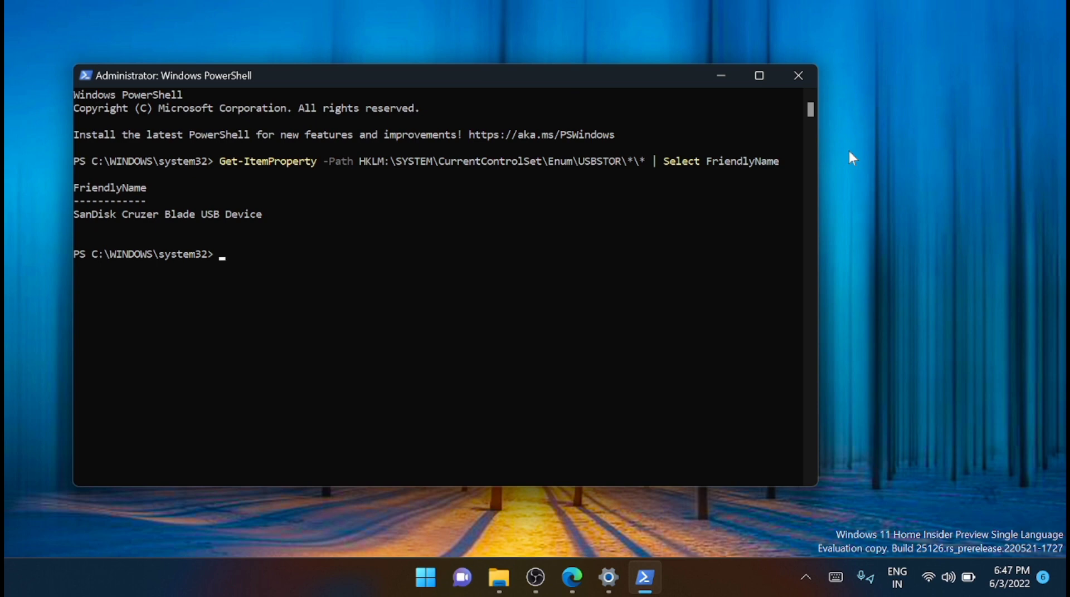
type("Get-ChildItem HKLM:\\SYSTEM\\CurrentControlSet\\Enum\\USBSTOR | Select PSChildname")
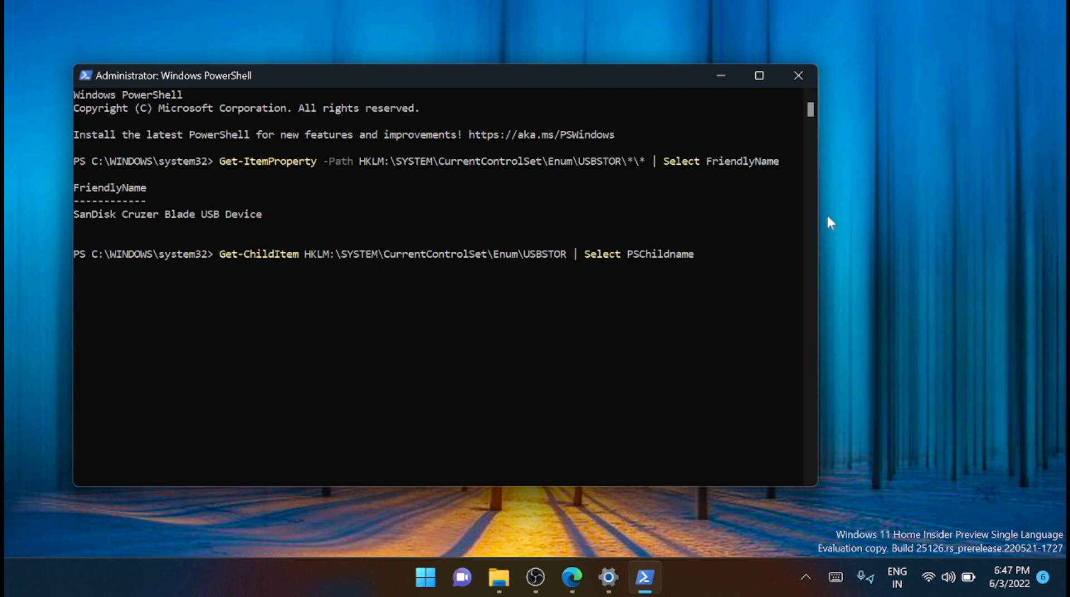
key("Return")
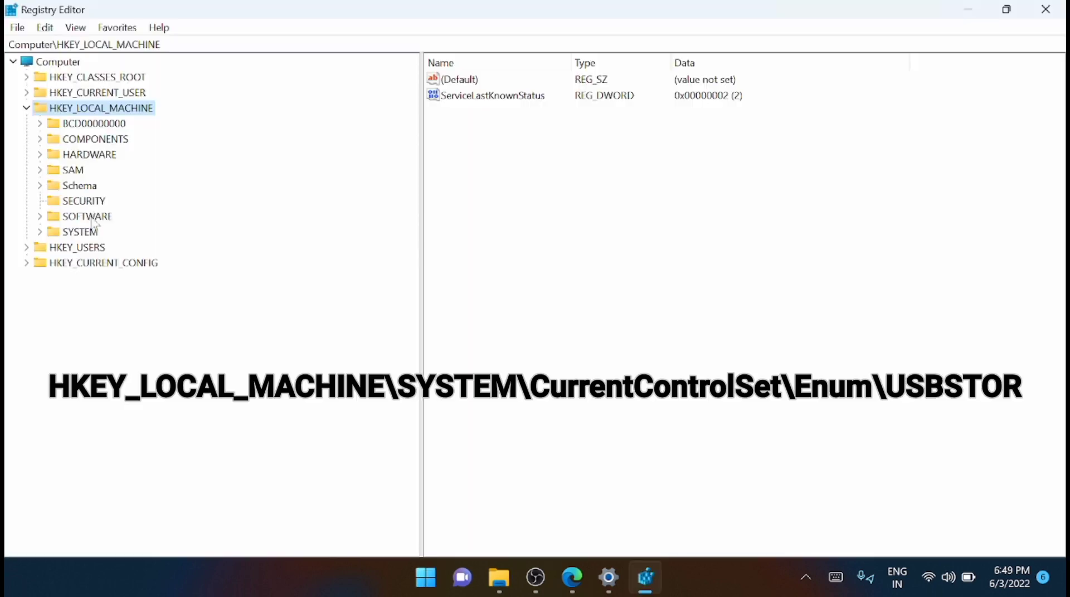
double_click(80, 232)
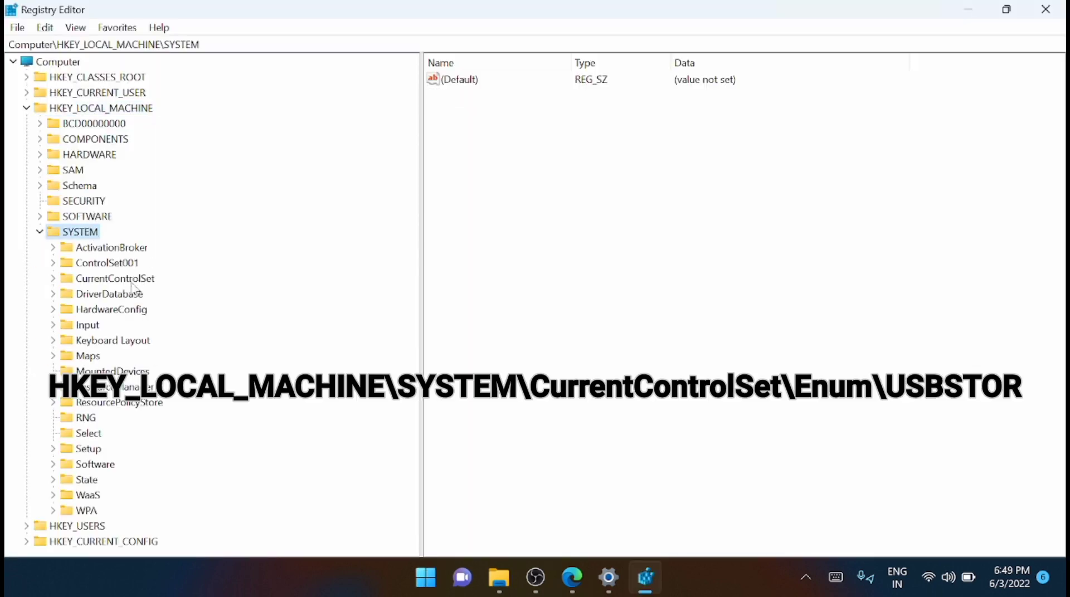
double_click(105, 280)
double_click(102, 311)
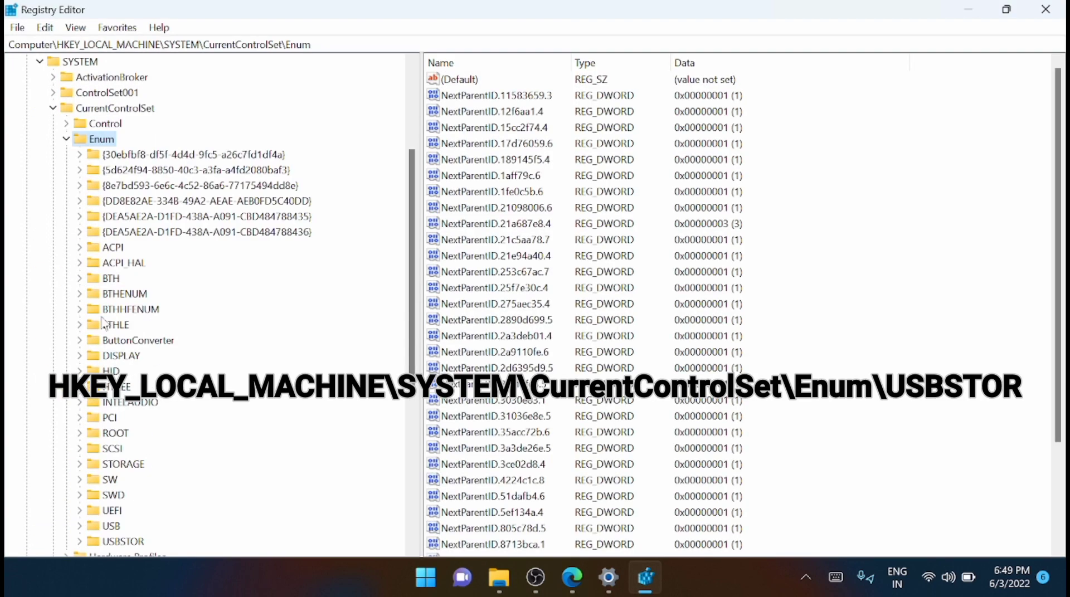
scroll(117, 443, "down", 3)
double_click(132, 418)
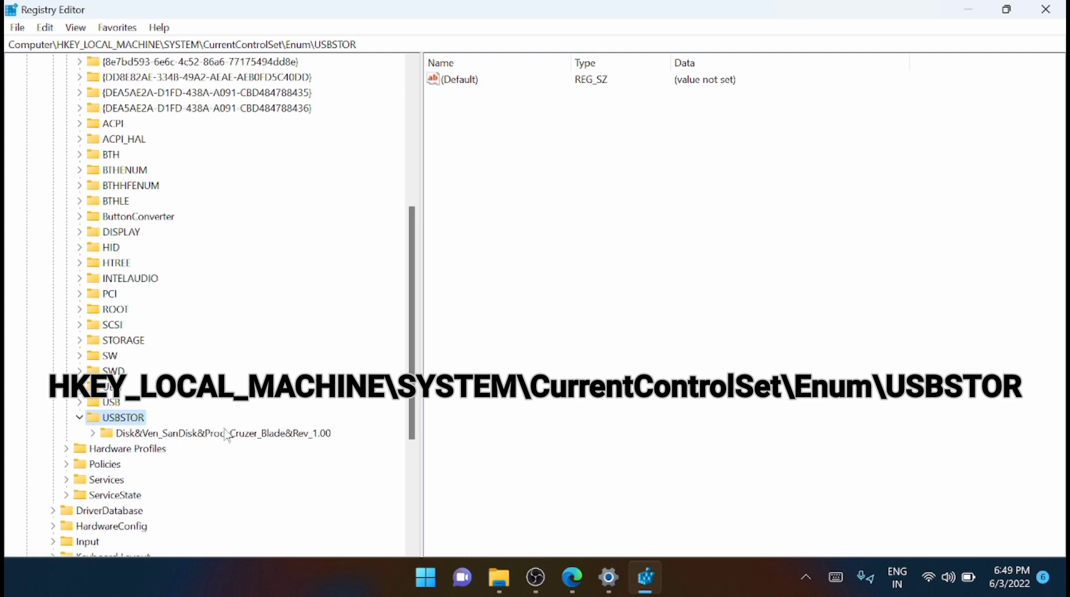
left_click(246, 434)
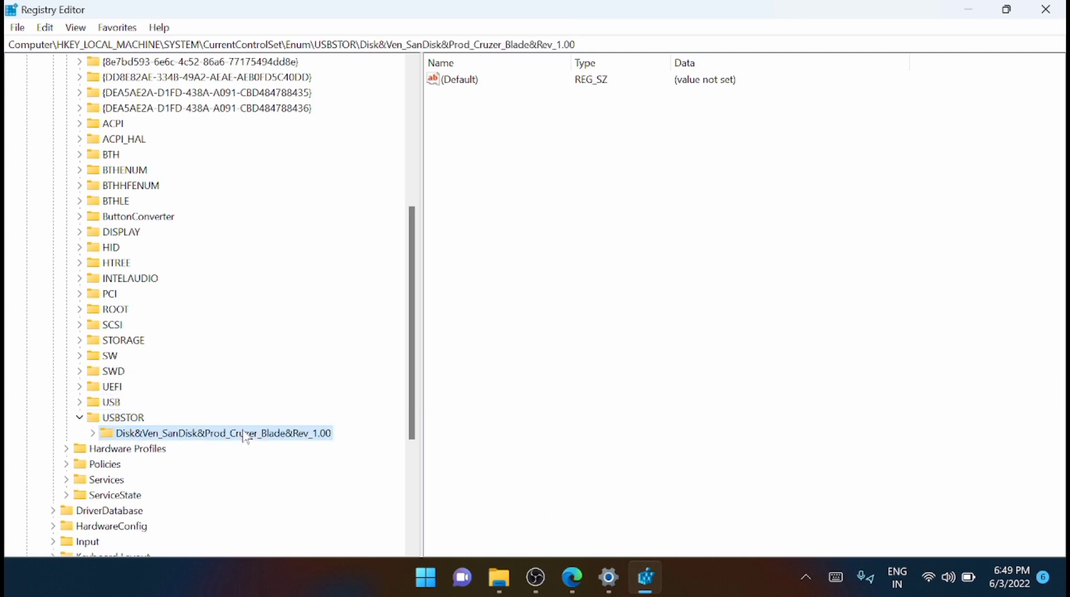
double_click(246, 434)
double_click(239, 448)
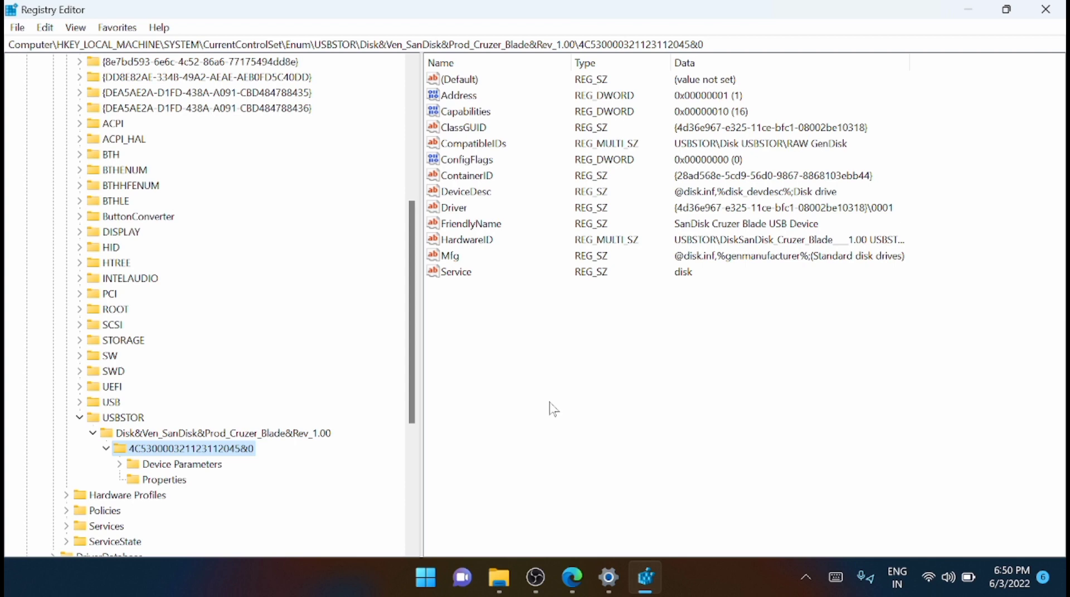
- Close the Registry Editor window
left_click(1057, 9)
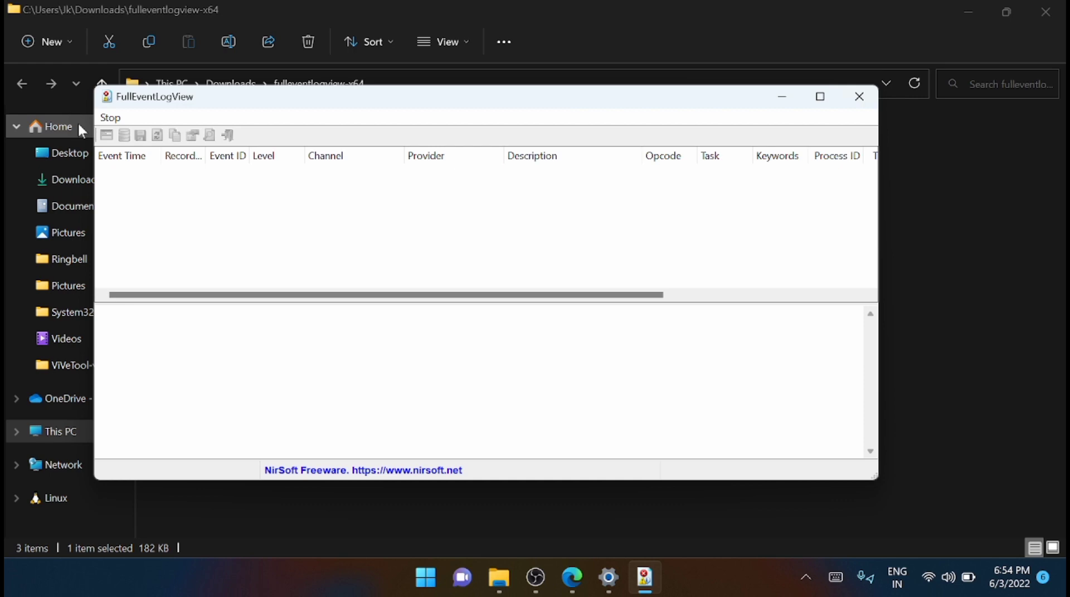
- Minimize the FullEventLogView window to the taskbar
left_click(783, 99)
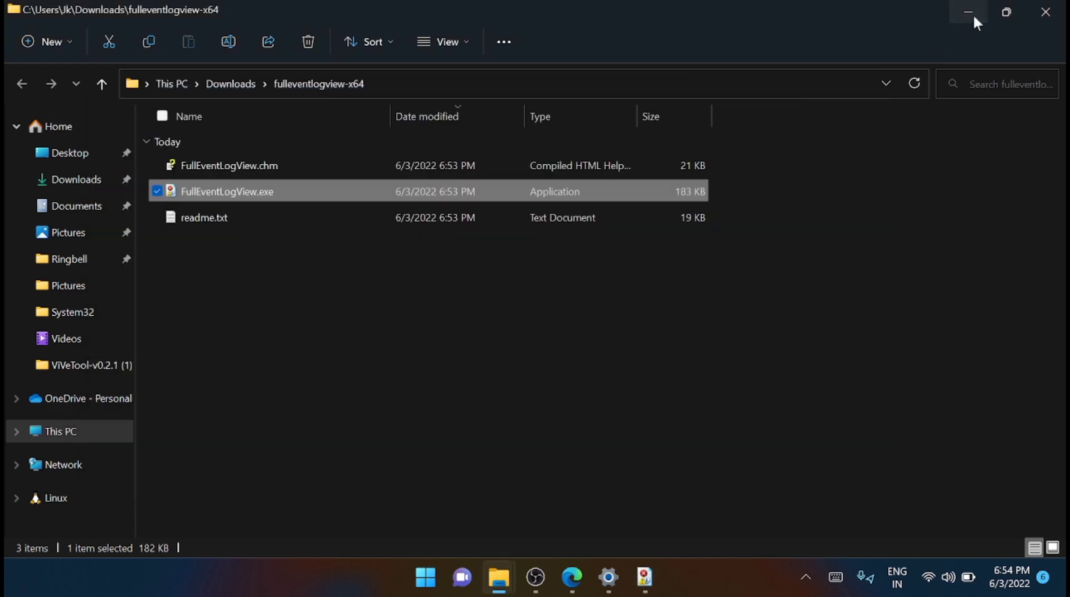
- Minimize the File Explorer window to clear the desktop
left_click(971, 14)
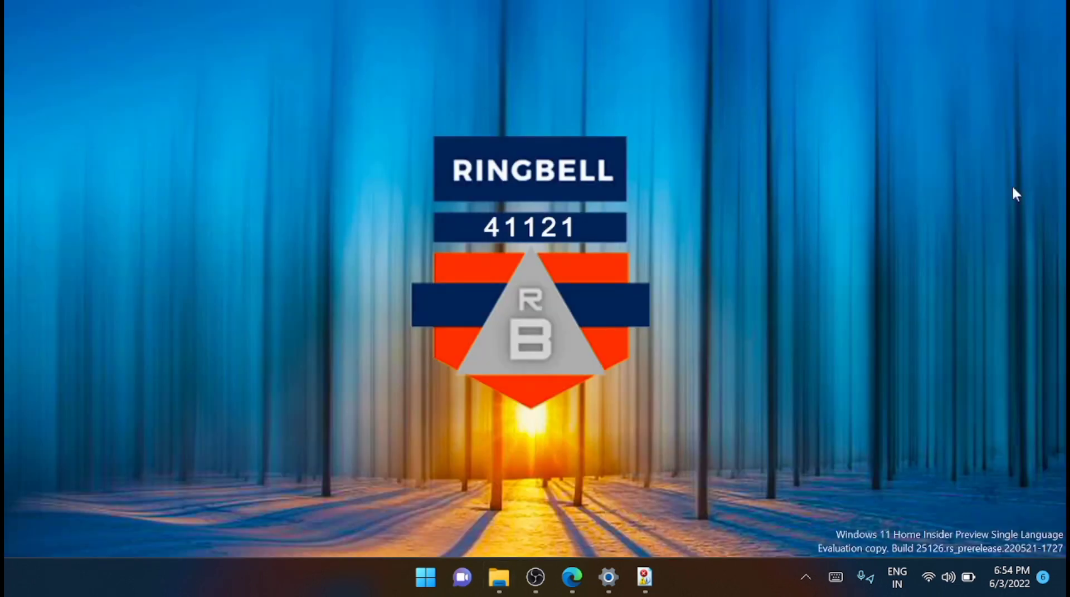